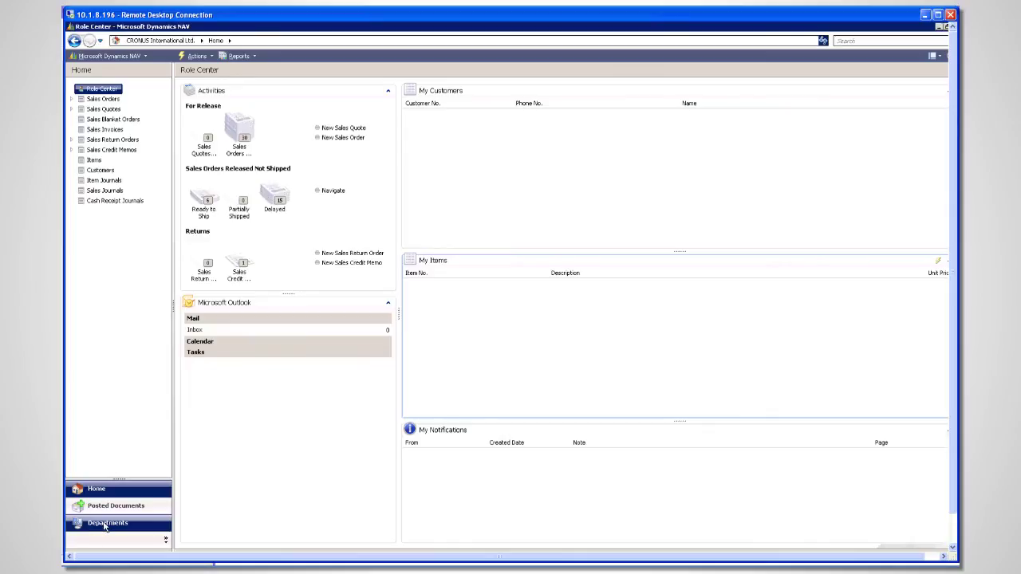
# - Navigate Departments > Administration > IT Administration > Lists to the Web Services list
pyautogui.click(105, 526)
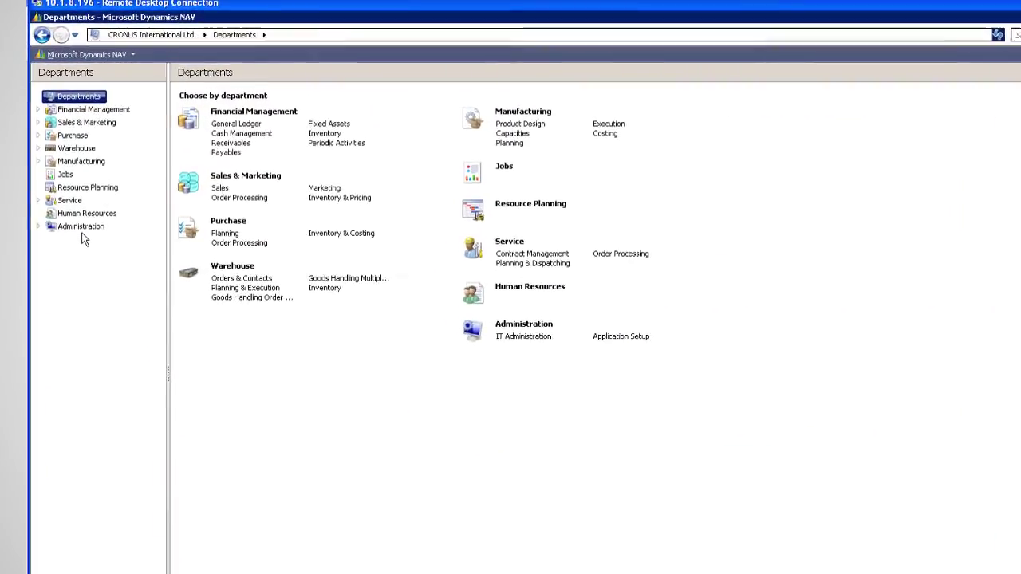
pyautogui.click(84, 213)
pyautogui.click(73, 269)
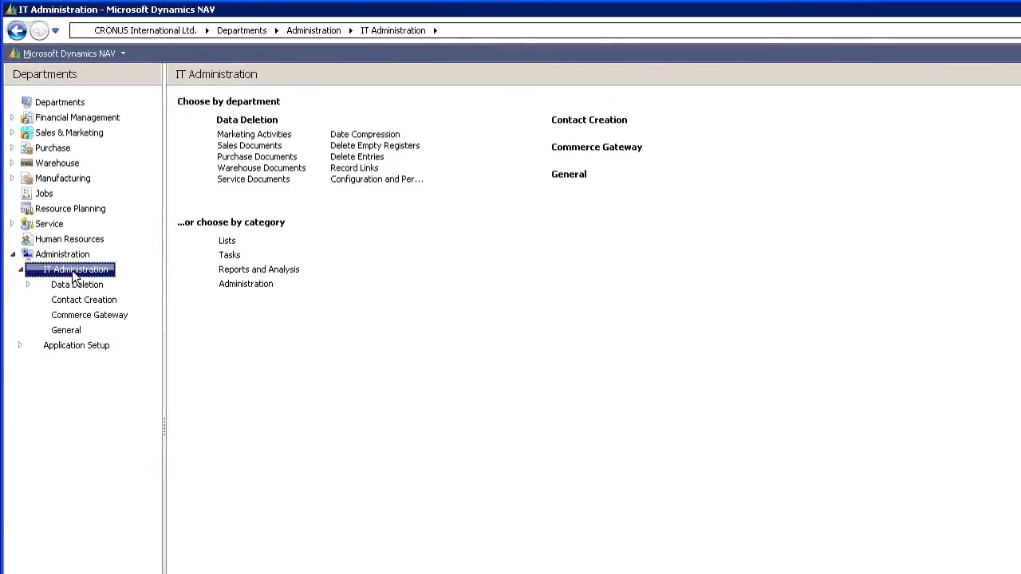
pyautogui.click(229, 241)
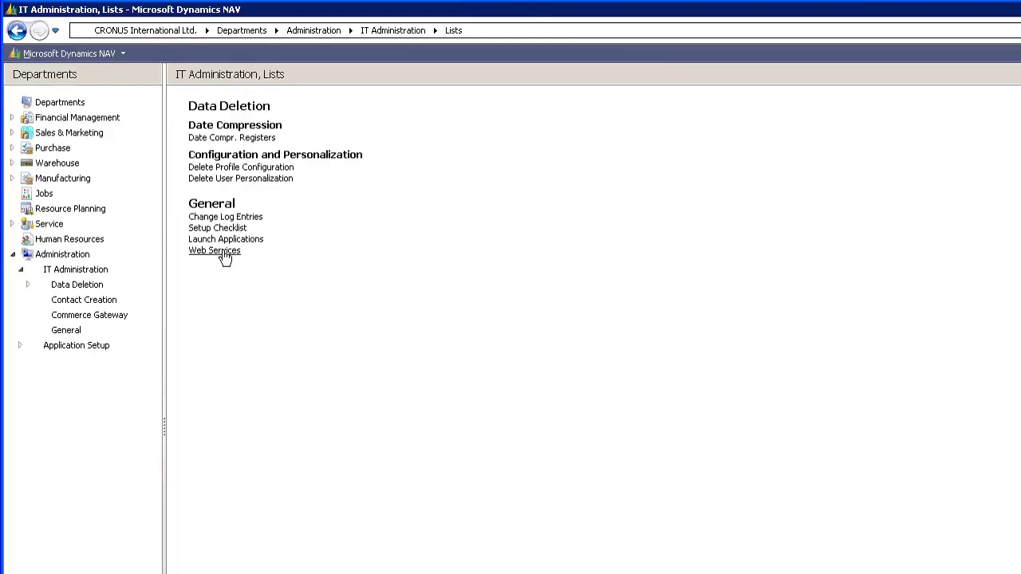
pyautogui.click(223, 252)
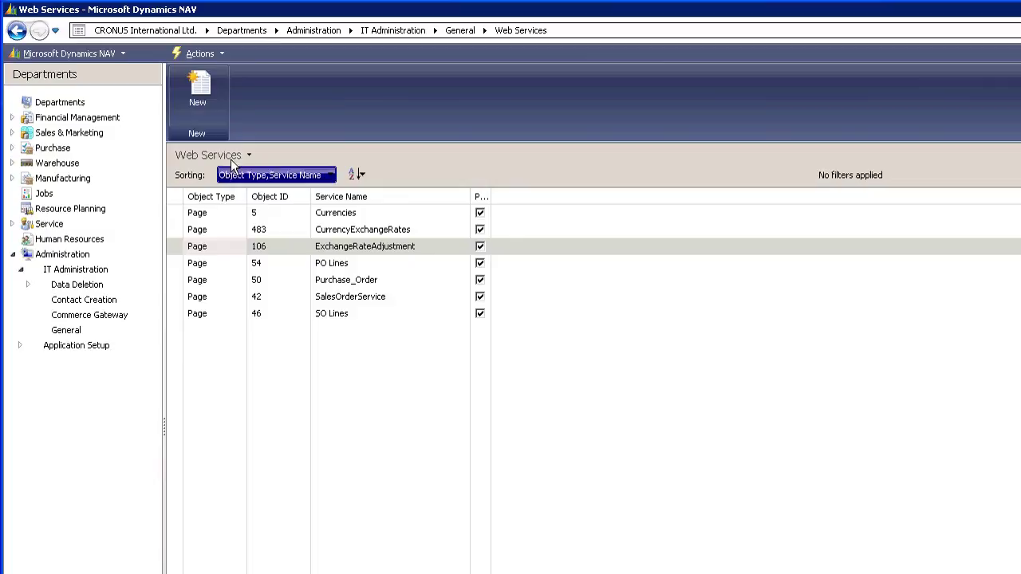
# - Add a published Page web service for object 21 (Customer Card) named CustomerCard
pyautogui.click(195, 102)
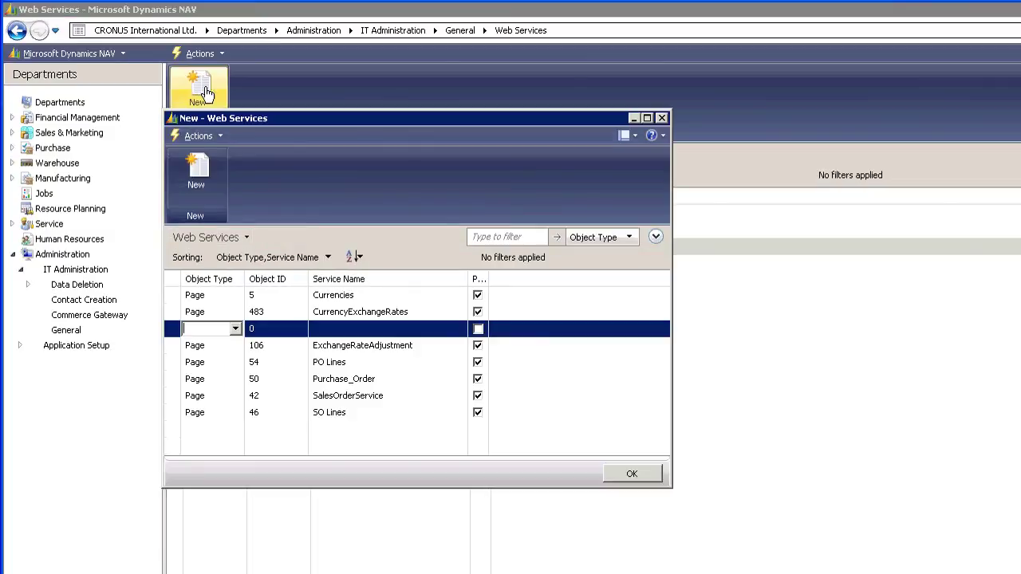
pyautogui.click(235, 329)
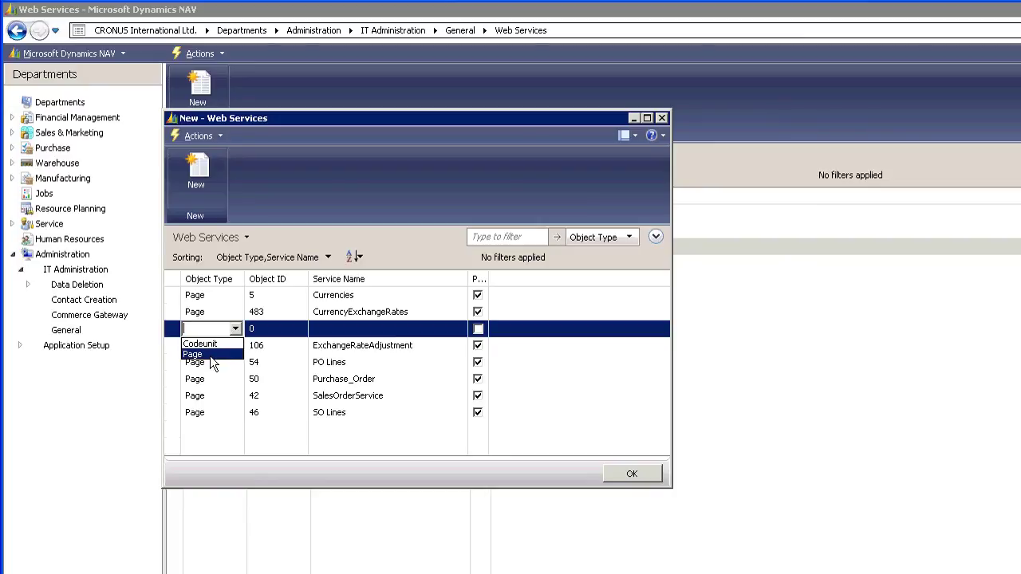
pyautogui.click(210, 354)
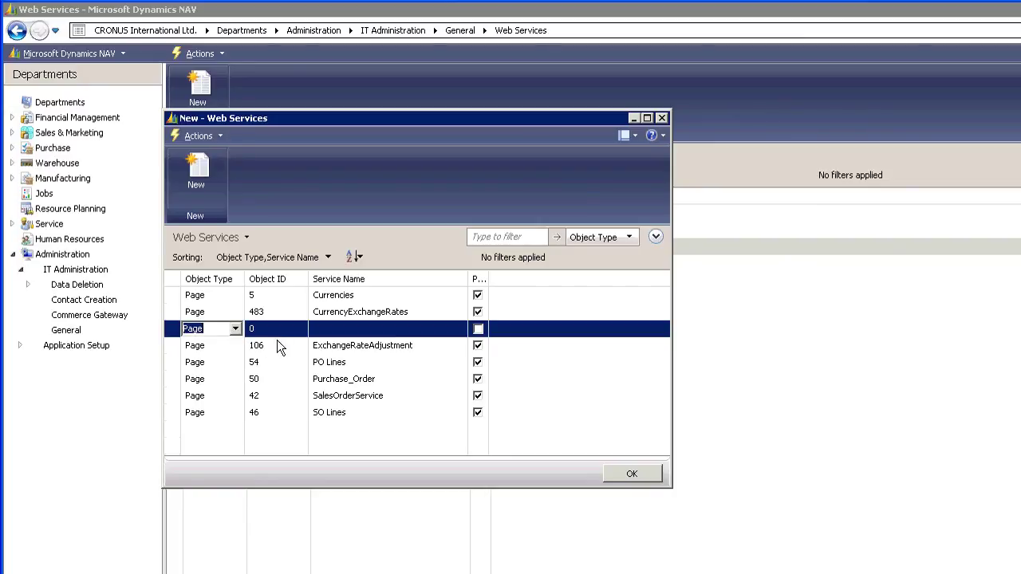
pyautogui.click(300, 328)
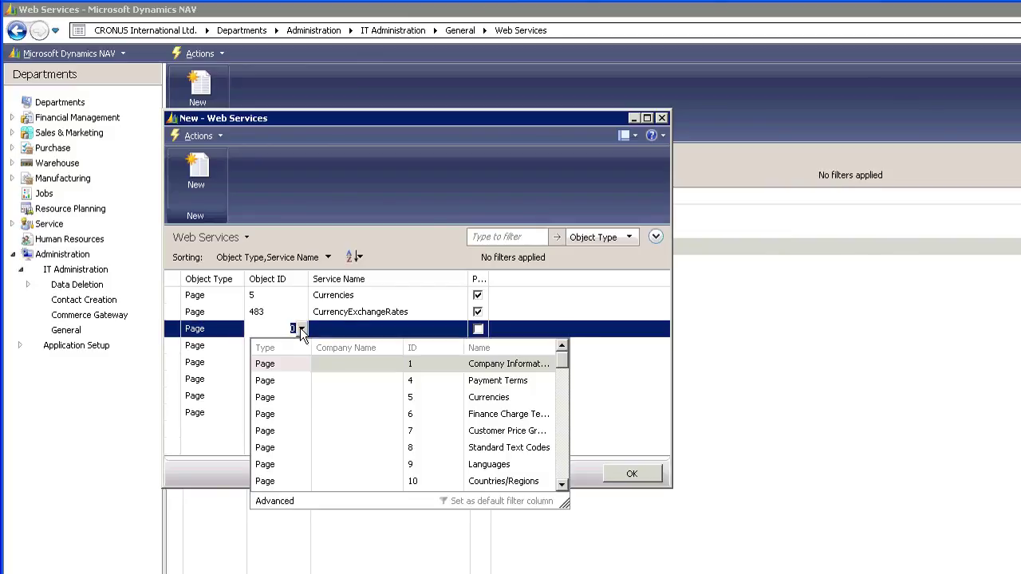
pyautogui.click(562, 361)
pyautogui.moveTo(564, 360); pyautogui.dragTo(564, 363)
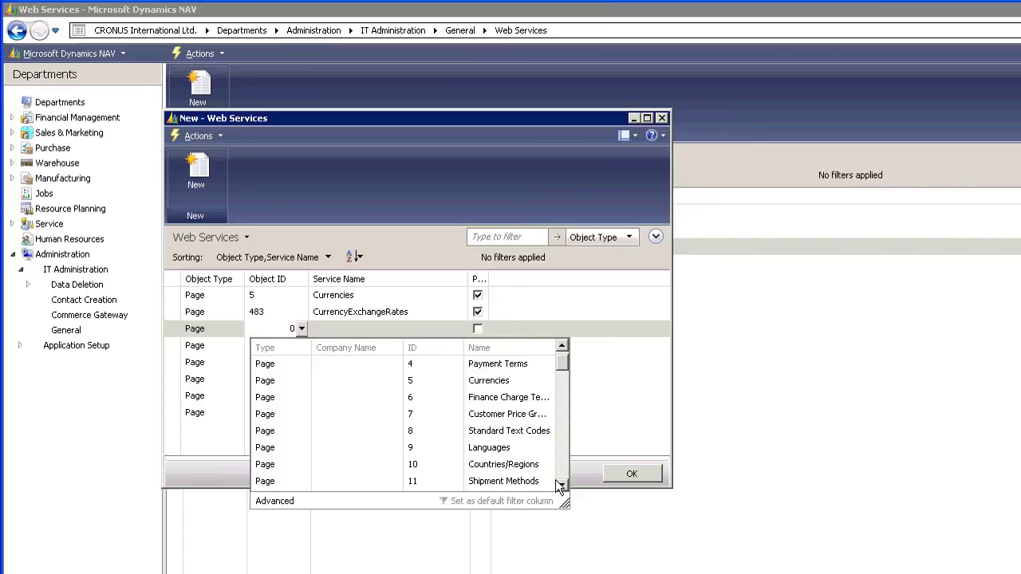
pyautogui.moveTo(557, 481); pyautogui.dragTo(561, 485)
pyautogui.click(502, 432)
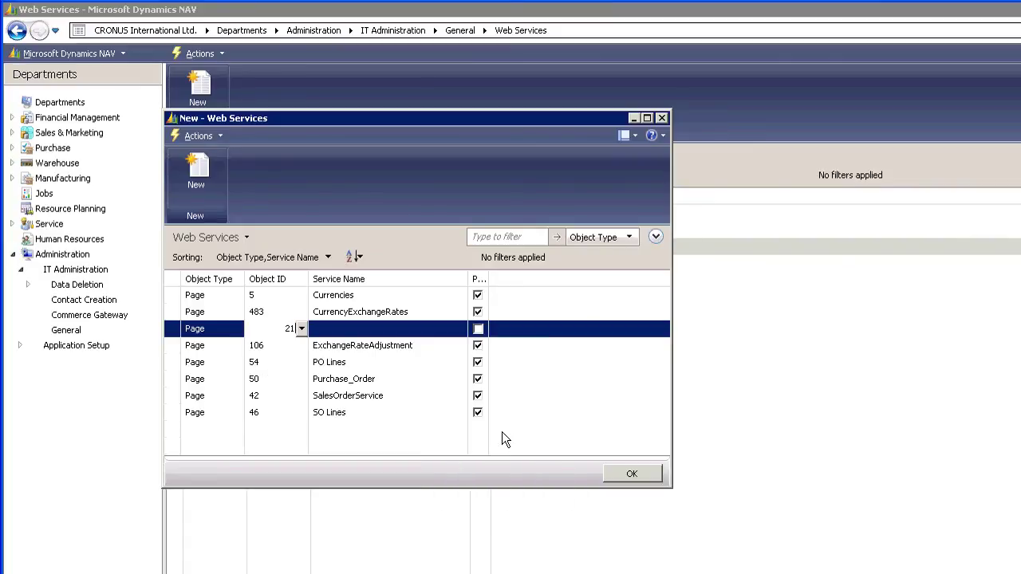
pyautogui.click(363, 329)
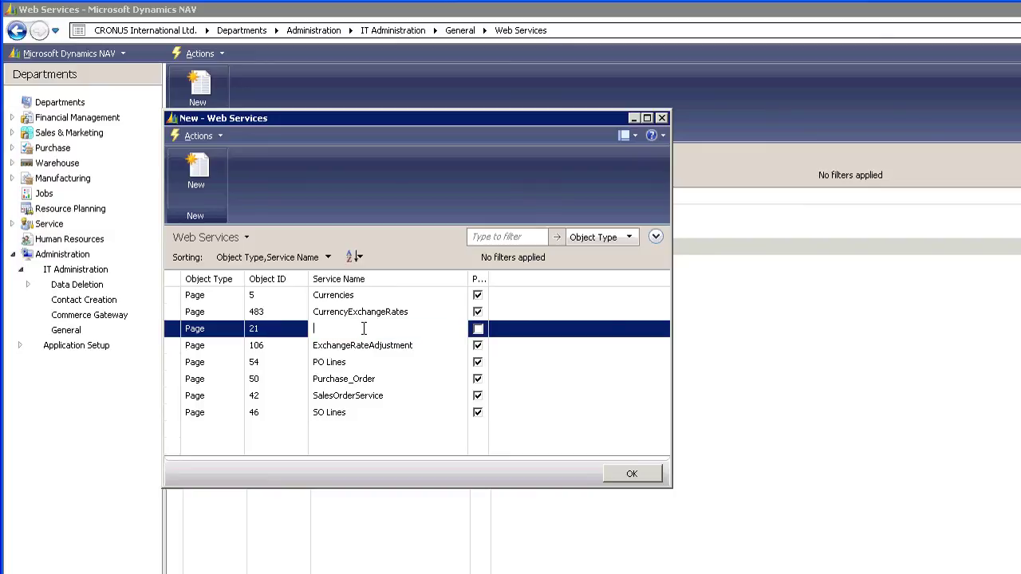
pyautogui.write('C')
pyautogui.write('ustomer')
pyautogui.write('Card')
pyautogui.click(478, 330)
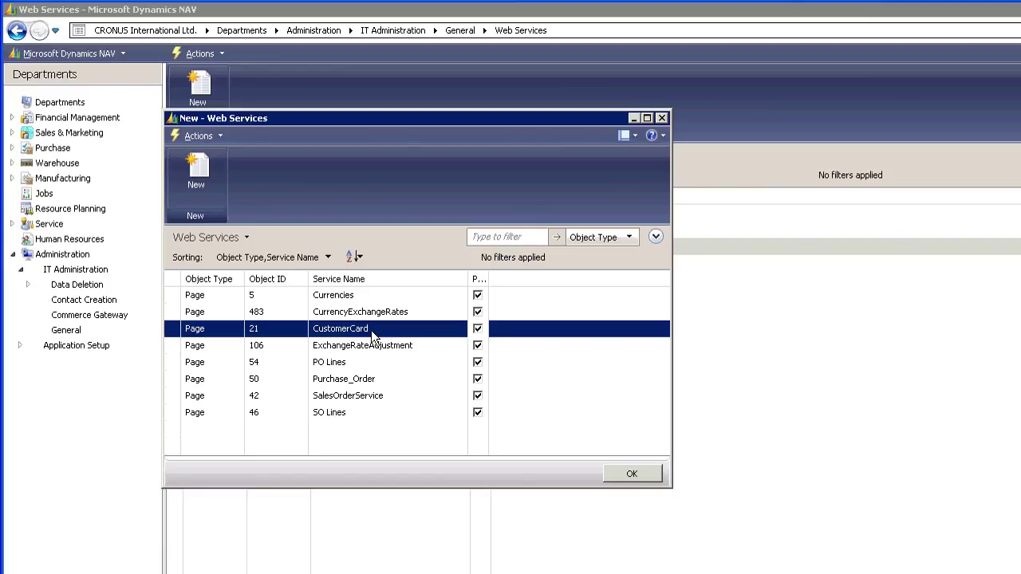
# - Save the CustomerCard web service entry and switch to TaskCentre
pyautogui.click(630, 474)
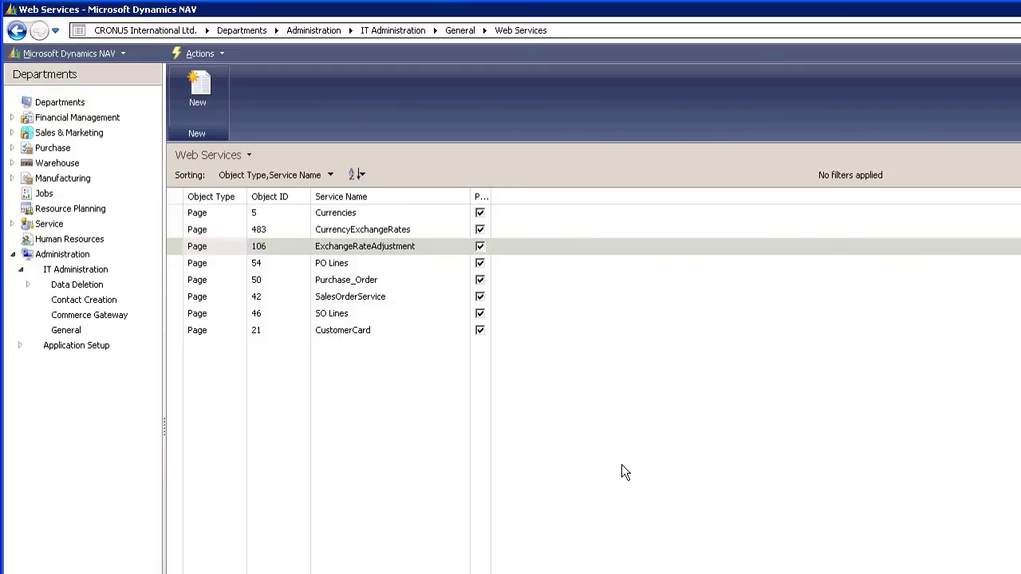
pyautogui.hotkey('alt', 'Tab')
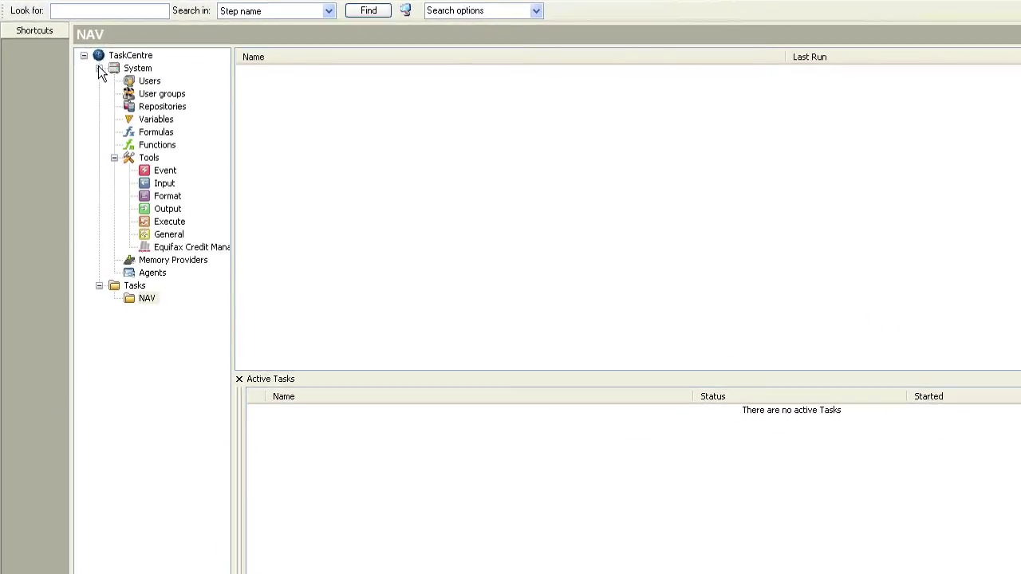
# - Create a Web Service Connector configuration NAV_CustomerCard using the pasted CustomerCard WSDL URL
pyautogui.click(162, 223)
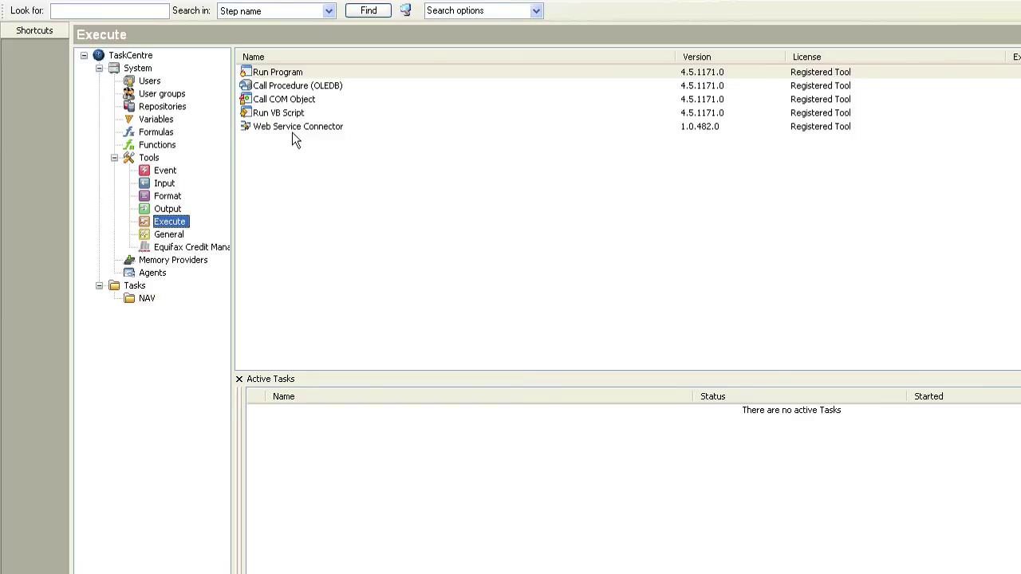
pyautogui.doubleClick(285, 128)
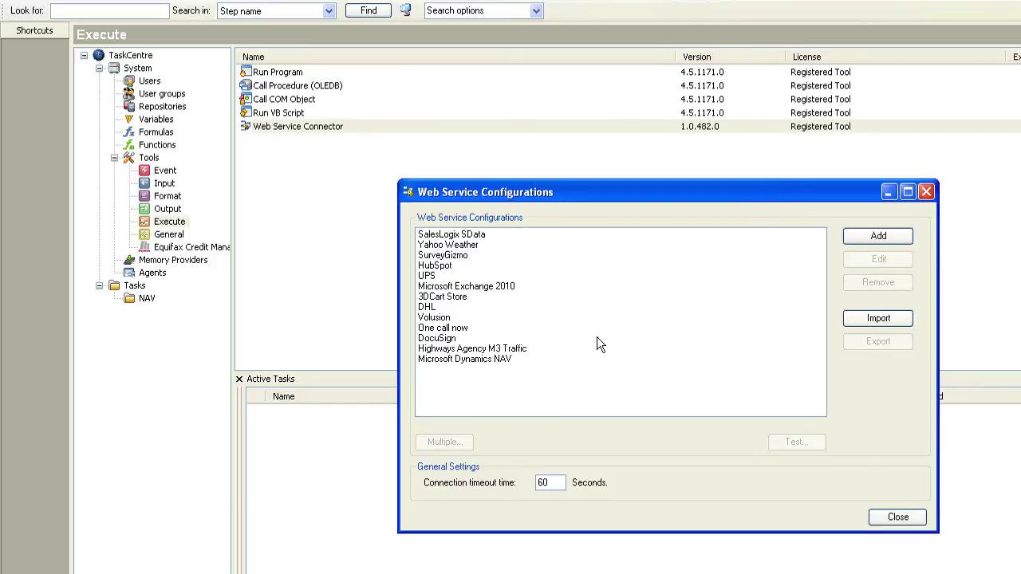
pyautogui.click(871, 240)
pyautogui.write('NAV_Custom')
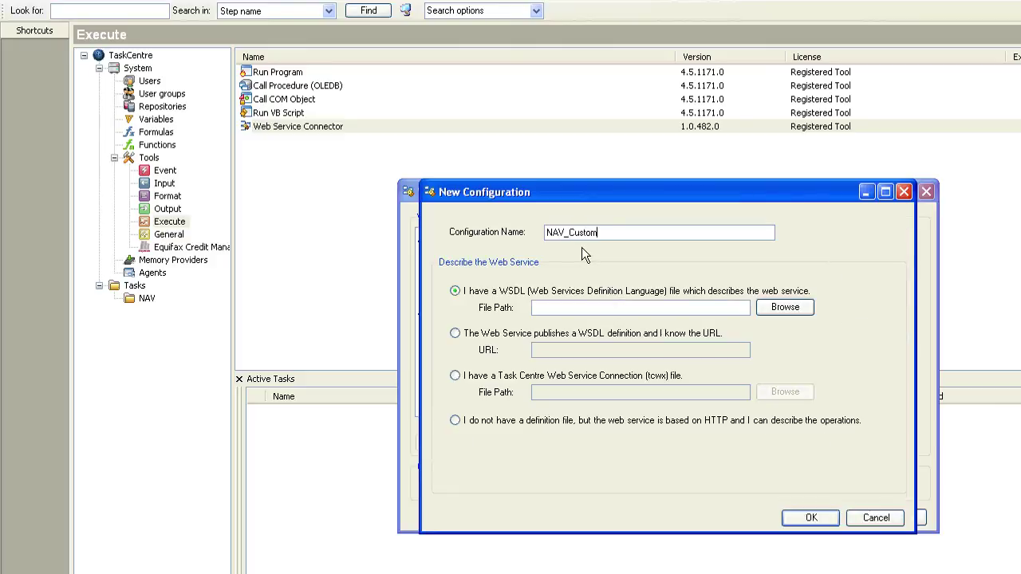
pyautogui.write('erCard')
pyautogui.click(455, 333)
pyautogui.click(554, 350)
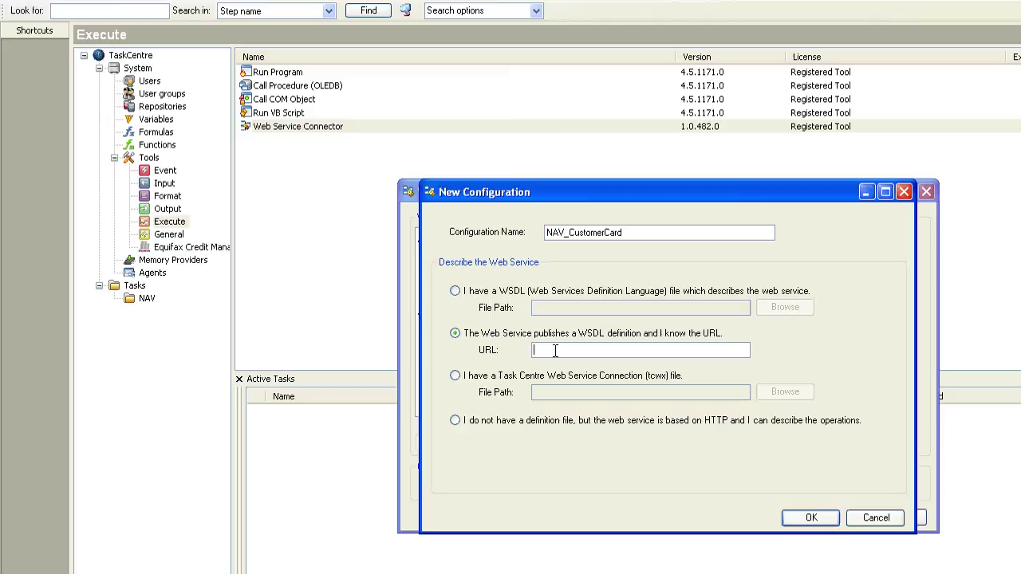
pyautogui.hotkey('ctrl', 'v')
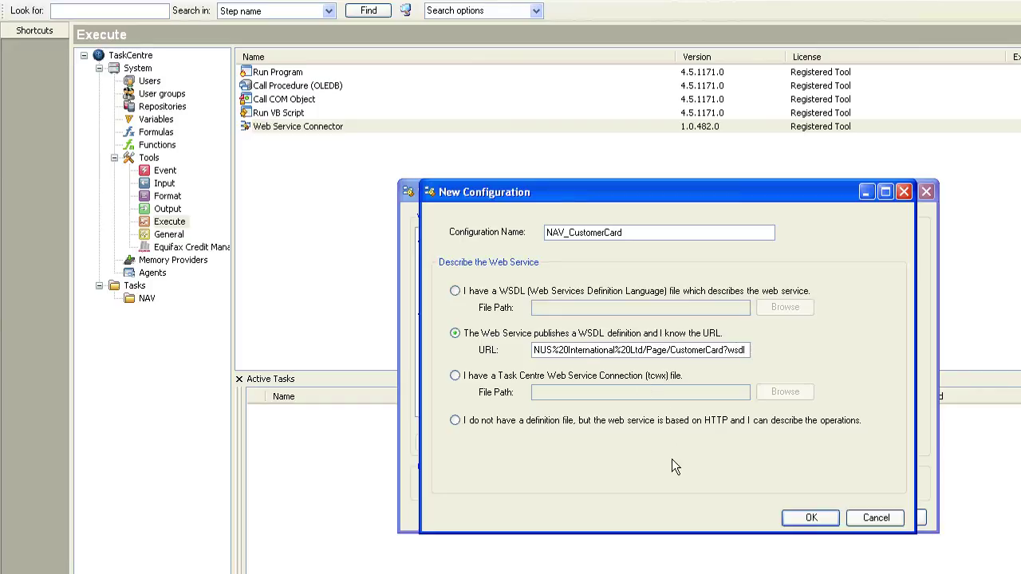
# - Confirm the configuration details and enter the Administrator username and password for the service
pyautogui.click(807, 521)
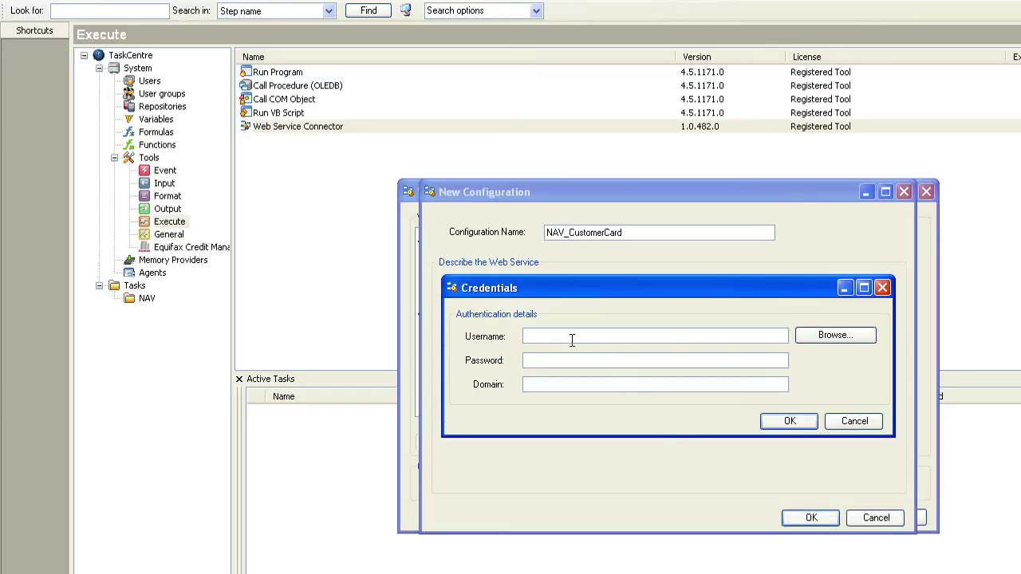
pyautogui.click(570, 339)
pyautogui.write('Ad')
pyautogui.write('mini')
pyautogui.write('str')
pyautogui.write('ator')
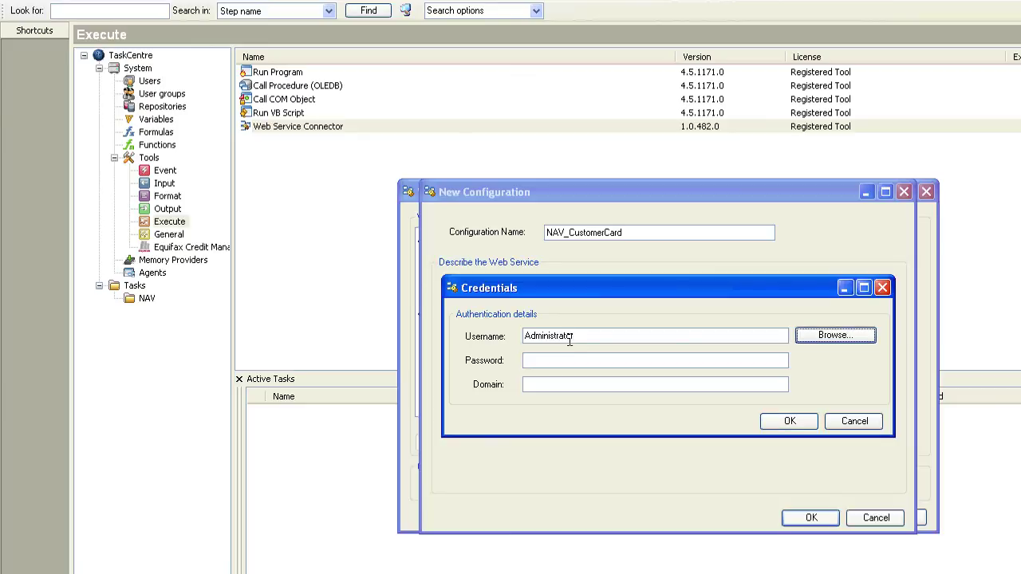
pyautogui.press('Tab')
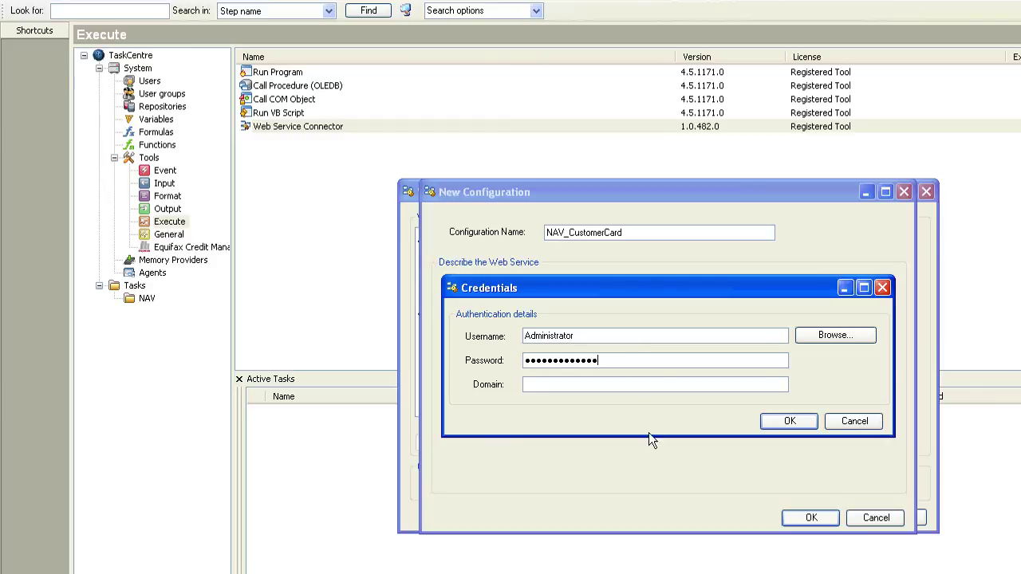
pyautogui.click(775, 423)
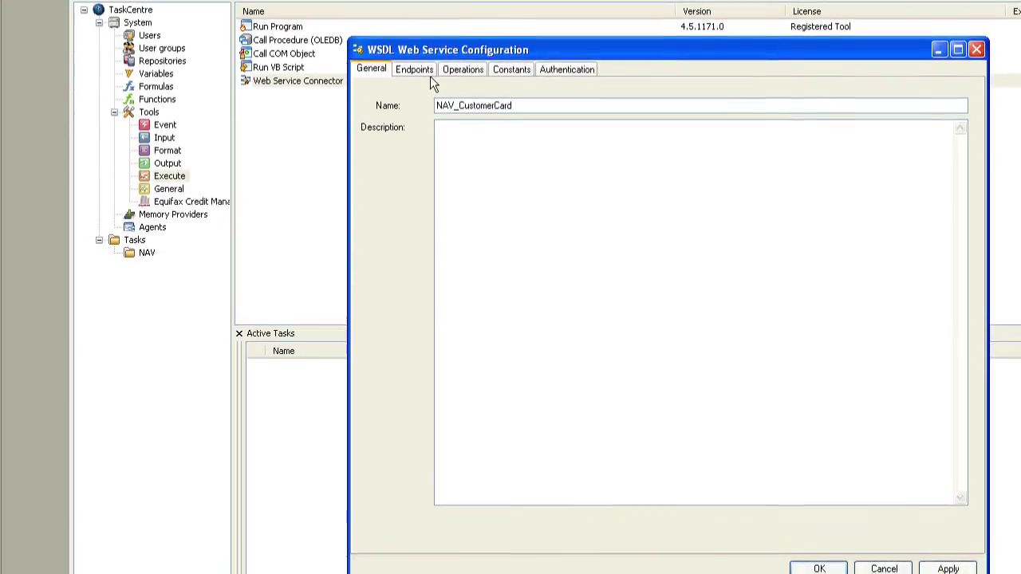
# - Review the CustomerCard endpoint and operations, start a Read test, then switch to NAV
pyautogui.click(420, 63)
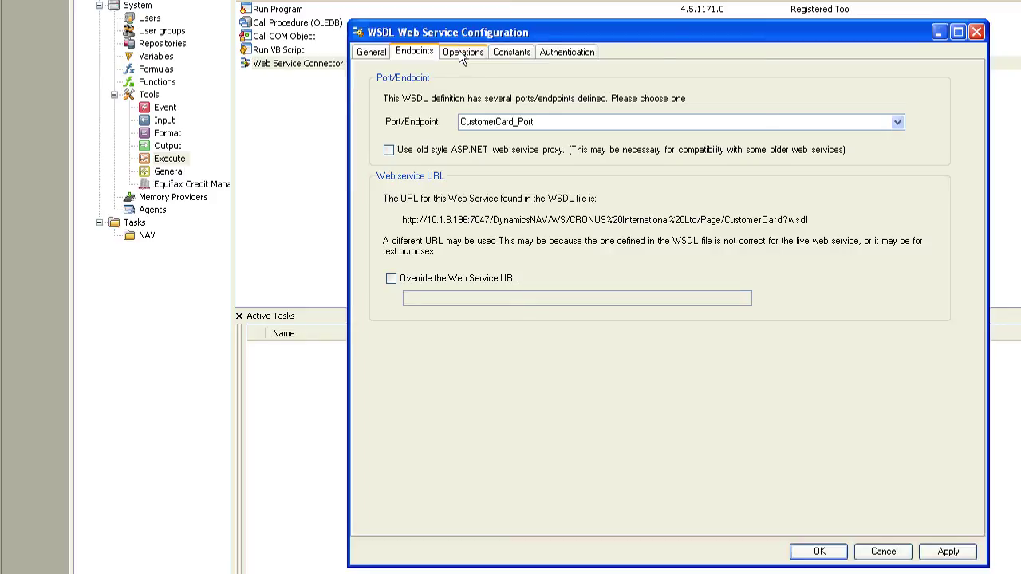
pyautogui.click(465, 50)
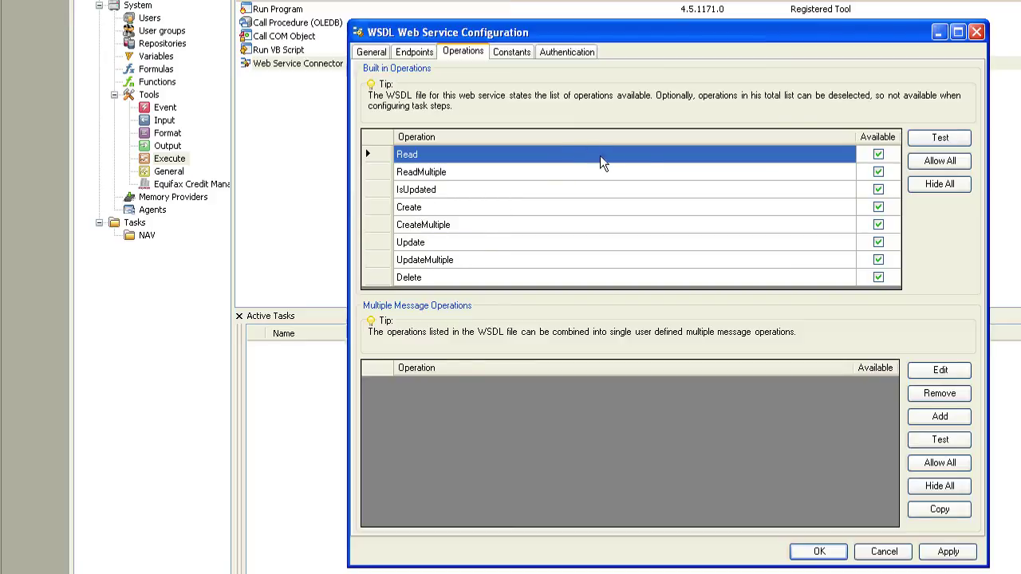
pyautogui.click(926, 140)
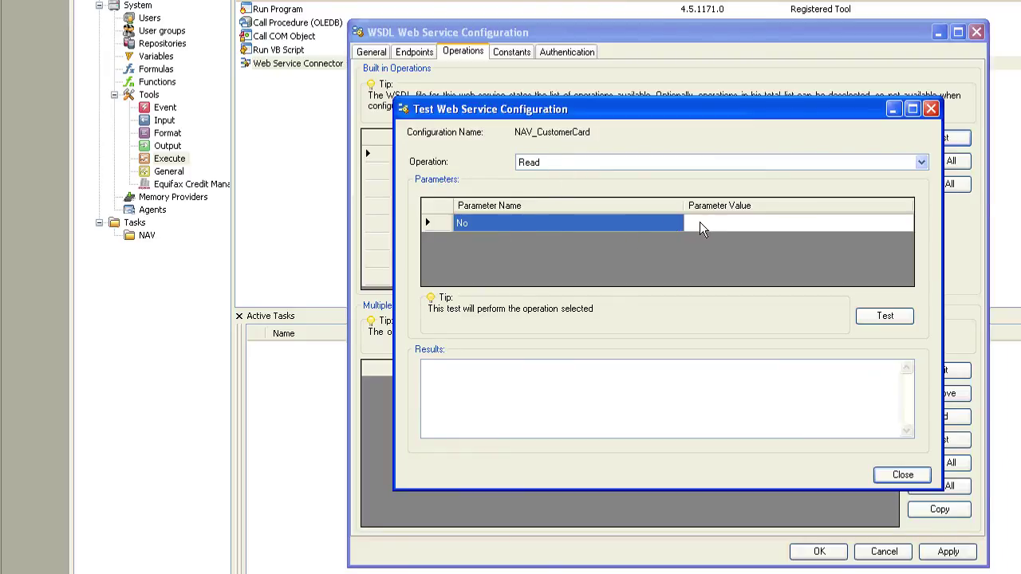
pyautogui.hotkey('alt', 'Tab')
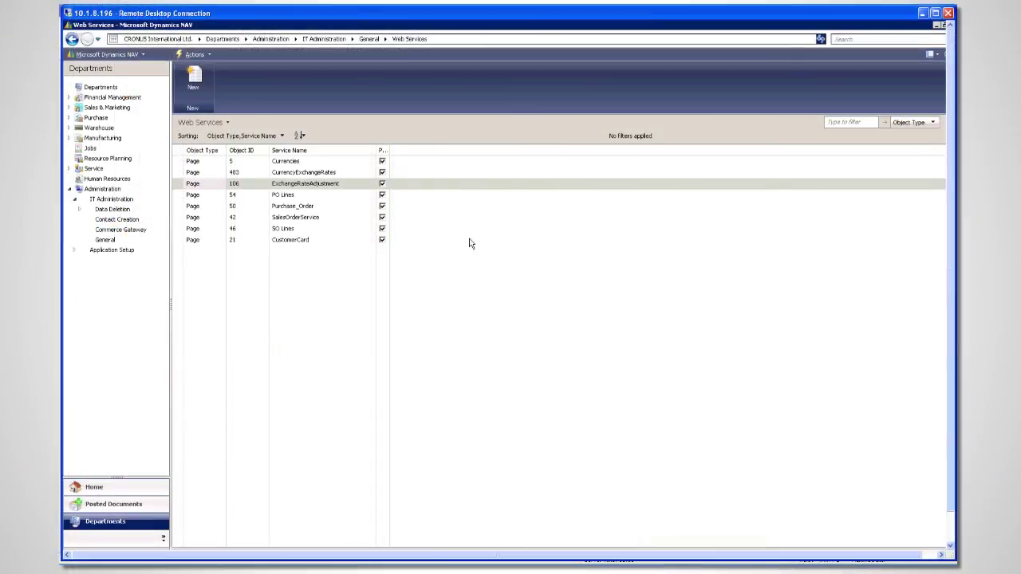
# - Open Spotsmeyer's Furnishings' card from the Sales & Marketing Customers list, then return to TaskCentre
pyautogui.click(102, 117)
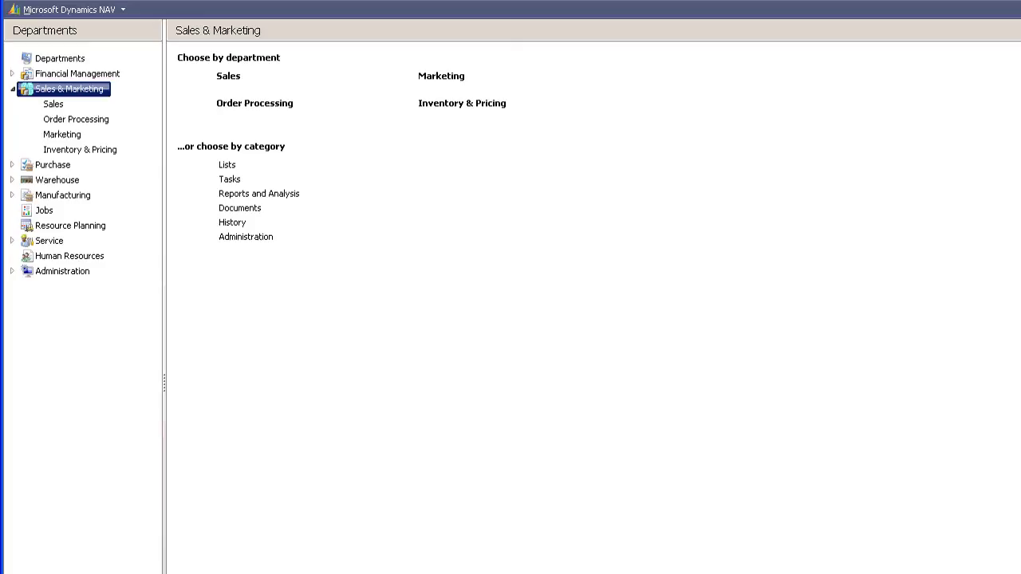
pyautogui.click(96, 560)
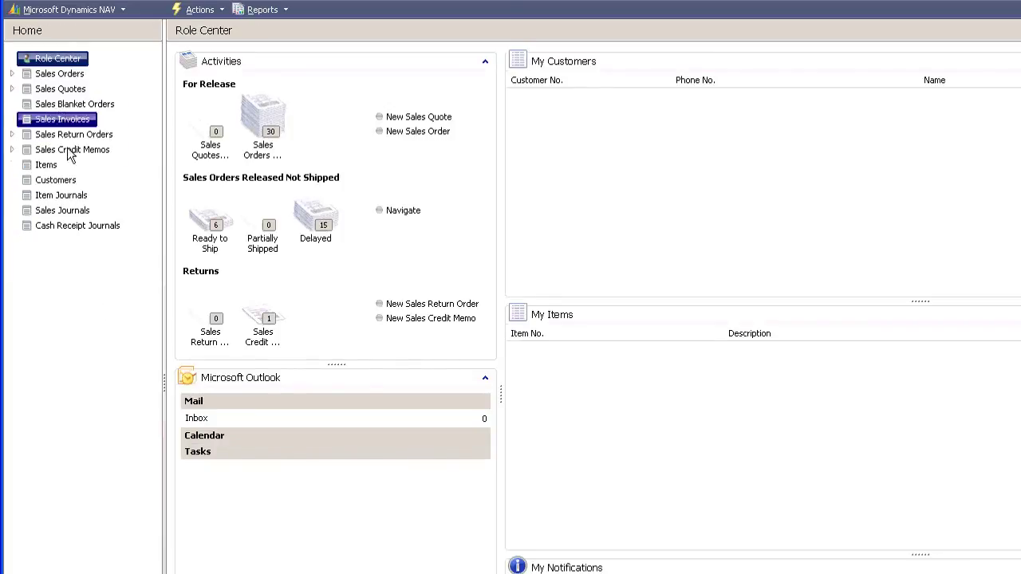
pyautogui.click(55, 180)
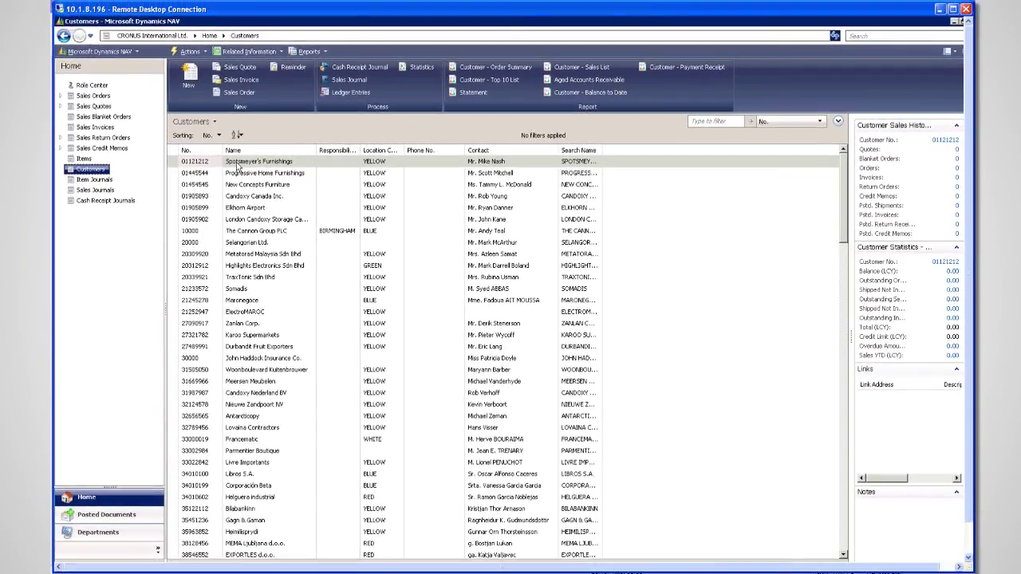
pyautogui.doubleClick(237, 163)
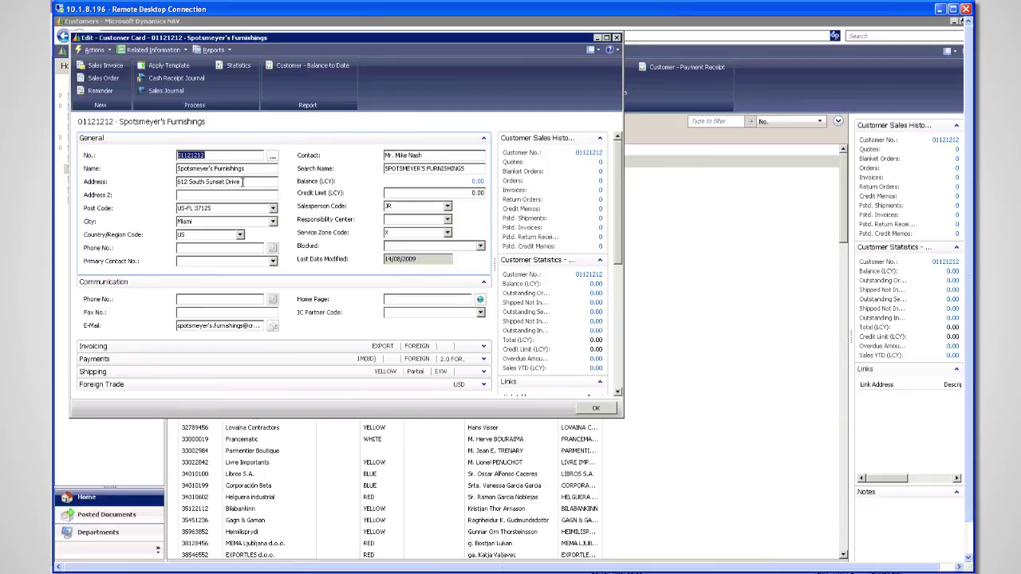
pyautogui.hotkey('alt', 'Tab')
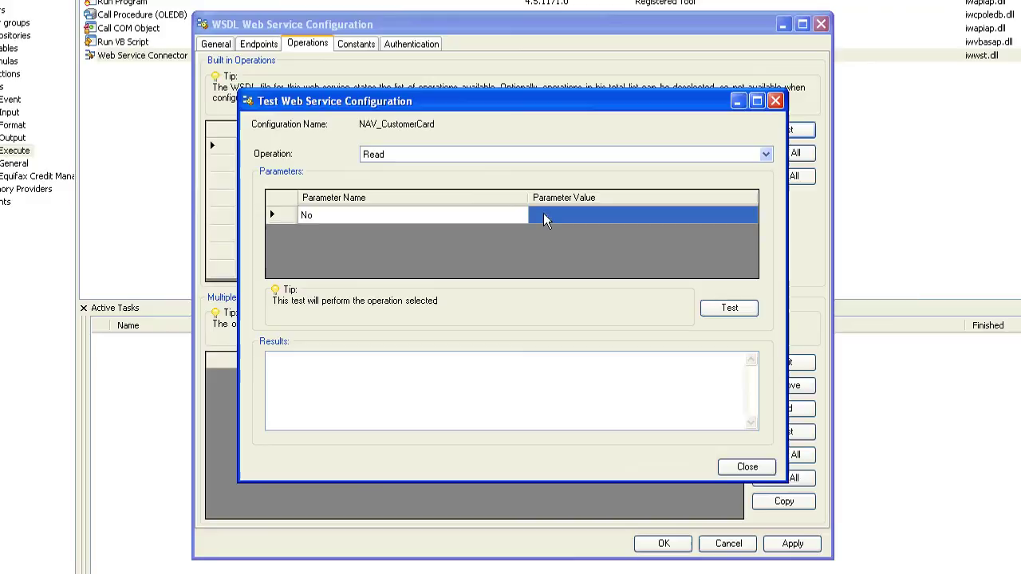
# - Run the Read test with the customer's number, check the returned Spotsmeyer's Furnishings data, and close
pyautogui.click(538, 225)
pyautogui.write('01121212')
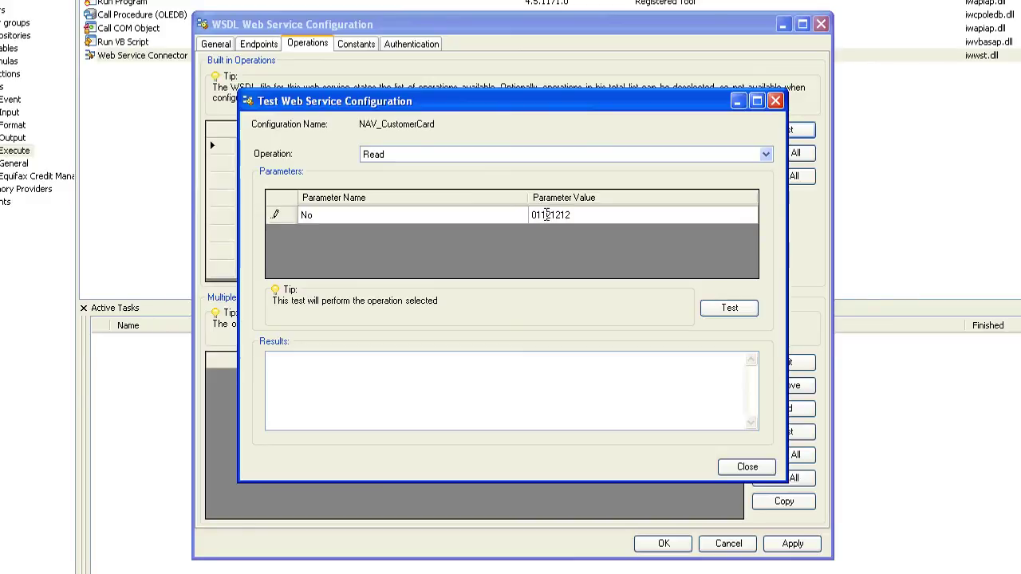
pyautogui.click(736, 312)
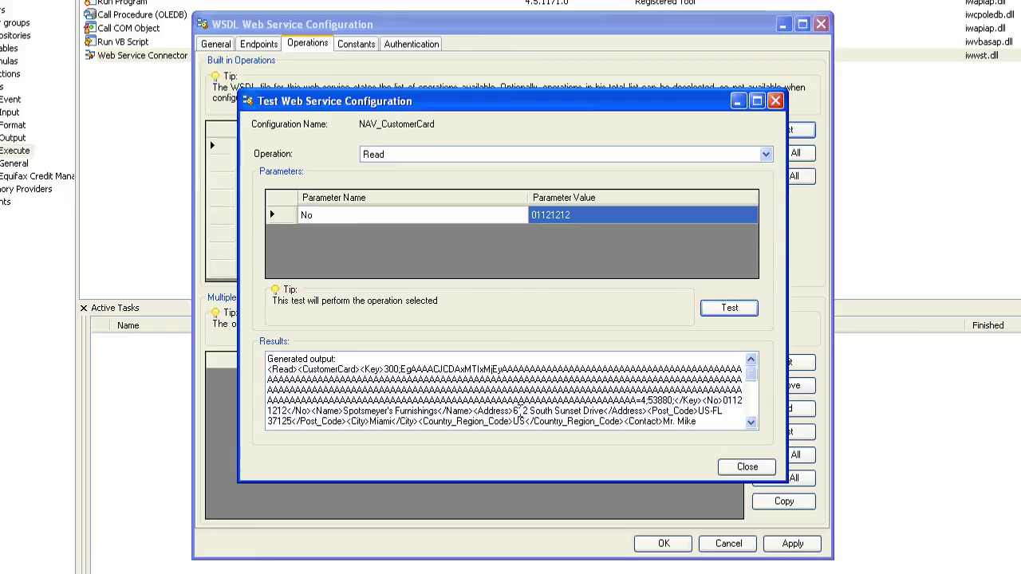
pyautogui.moveTo(513, 411); pyautogui.dragTo(605, 411)
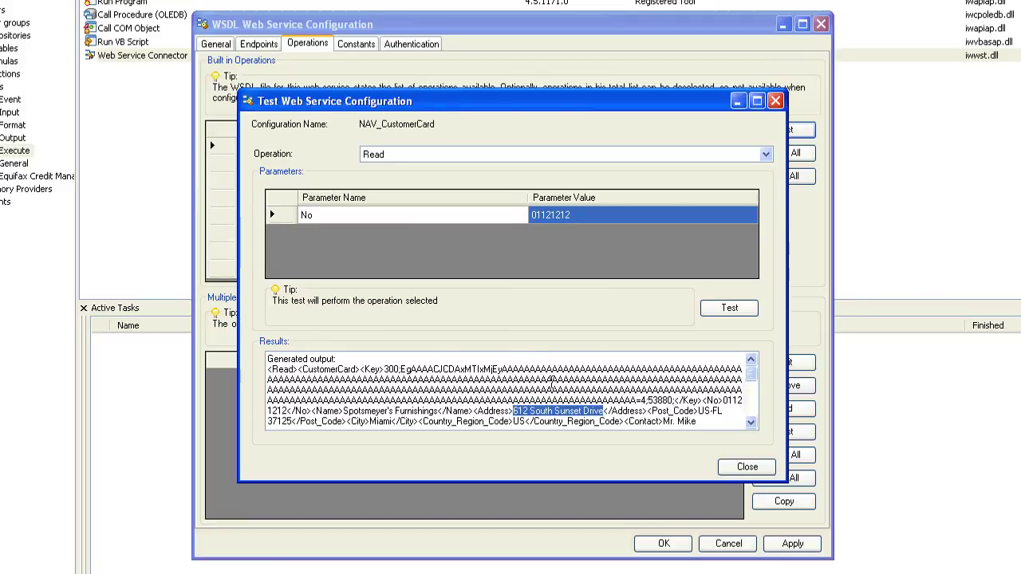
pyautogui.moveTo(754, 381); pyautogui.dragTo(755, 413)
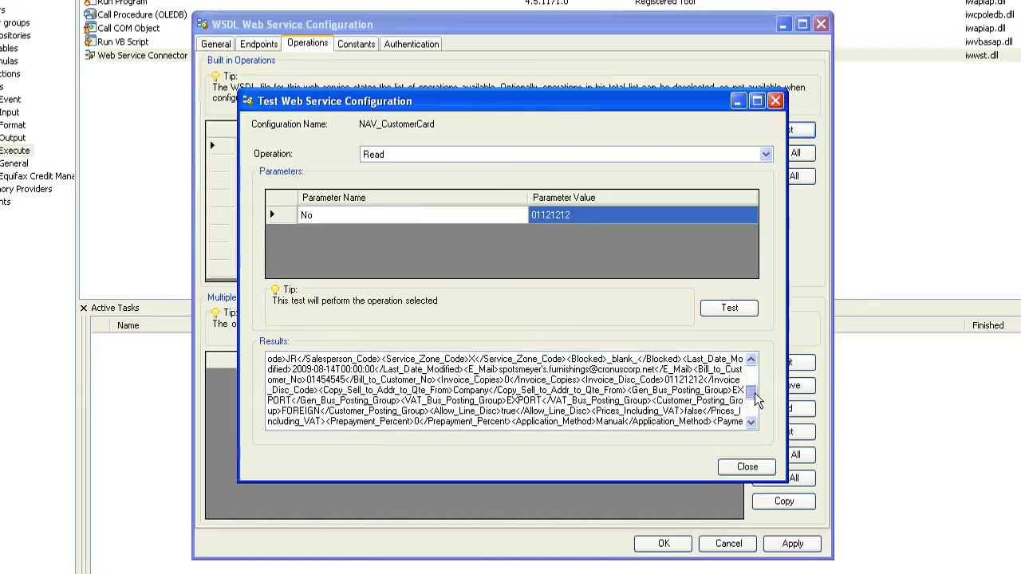
pyautogui.click(748, 467)
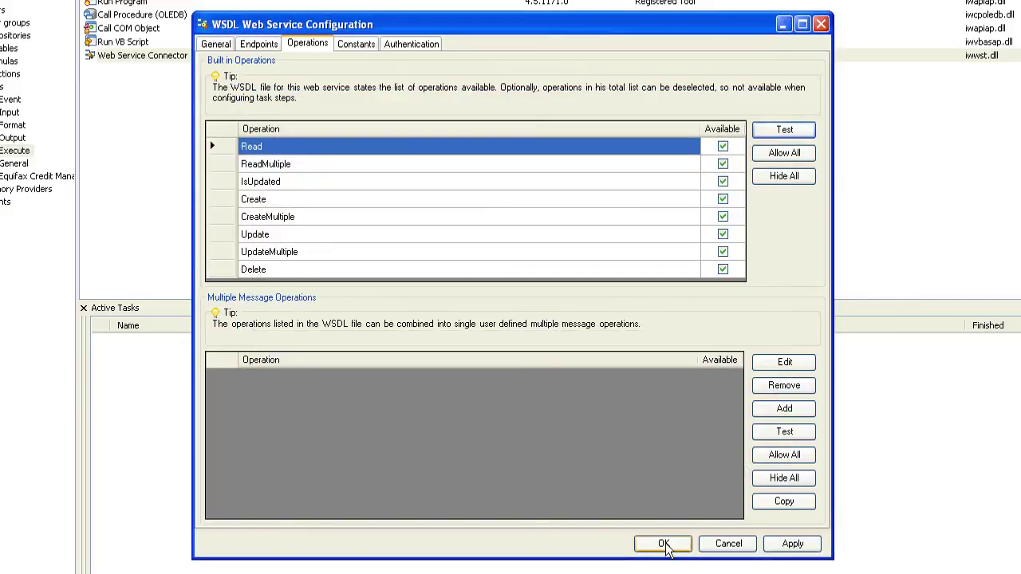
# - Save the NAV_CustomerCard configuration and close the Web Service Configurations list
pyautogui.click(667, 544)
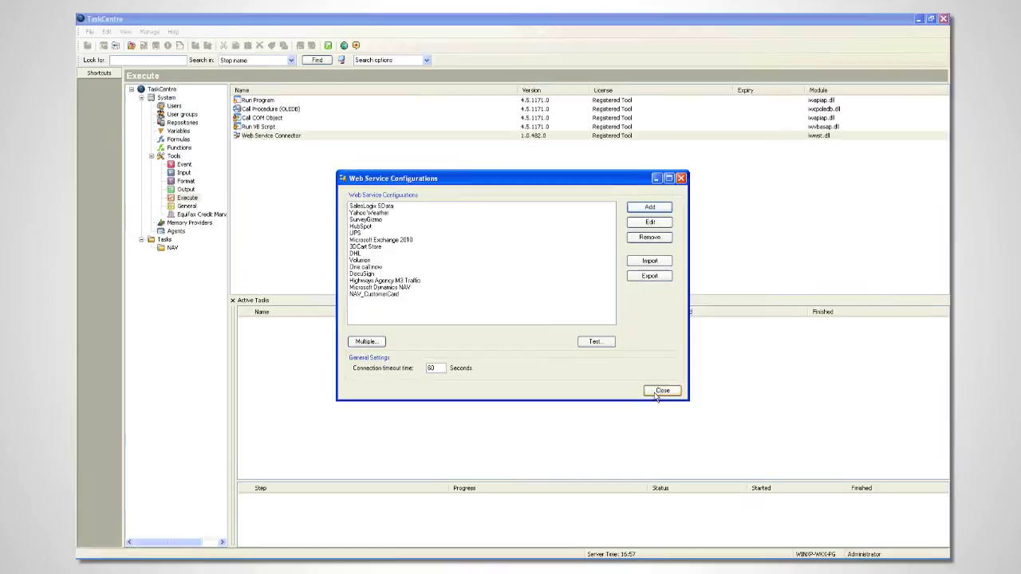
pyautogui.click(670, 402)
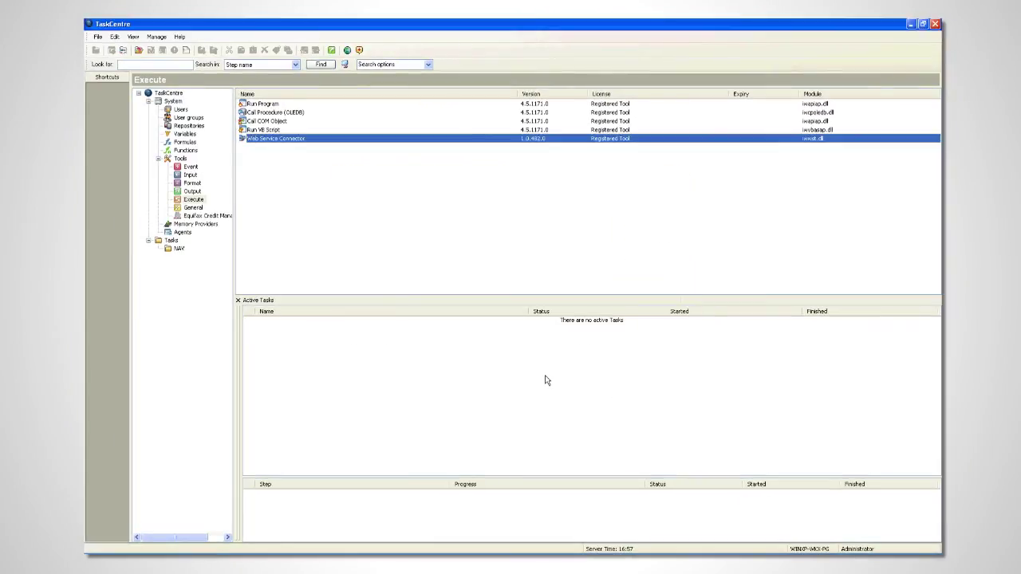